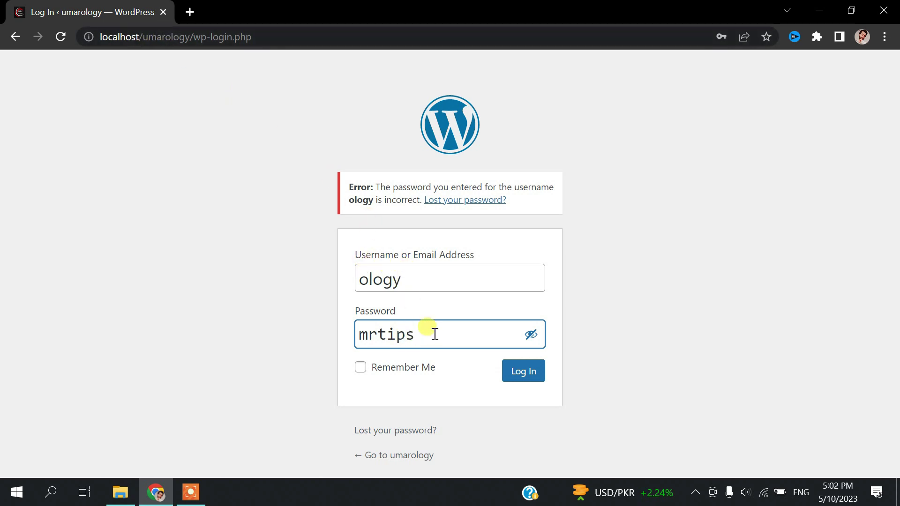
# After trying the login, load localhost/phpmyadmin in a new Chrome tab
pyautogui.click(519, 372)
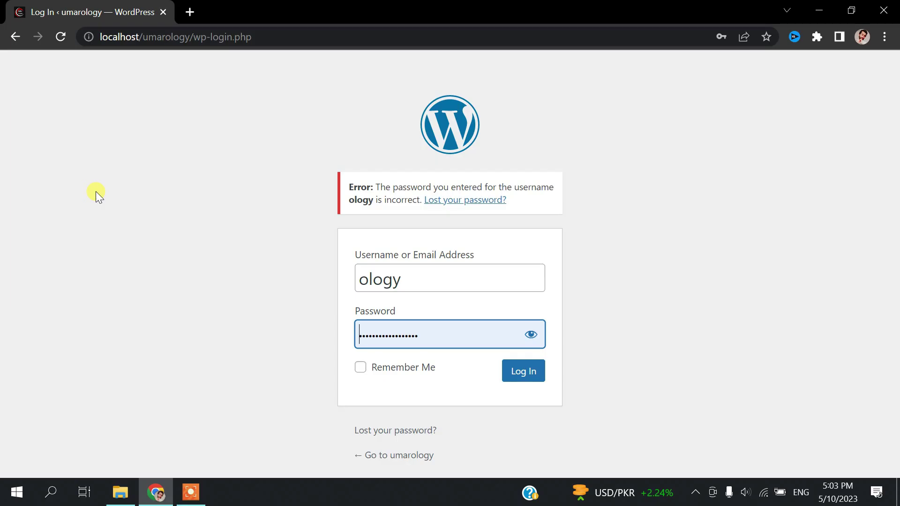
pyautogui.click(191, 12)
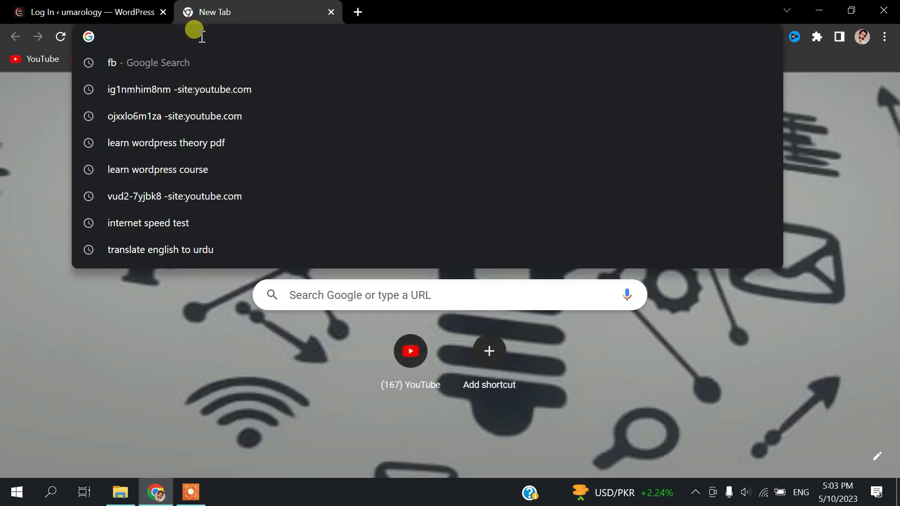
pyautogui.write('localhost/oc')
pyautogui.press('BackSpace')
pyautogui.press('BackSpace')
pyautogui.write('php')
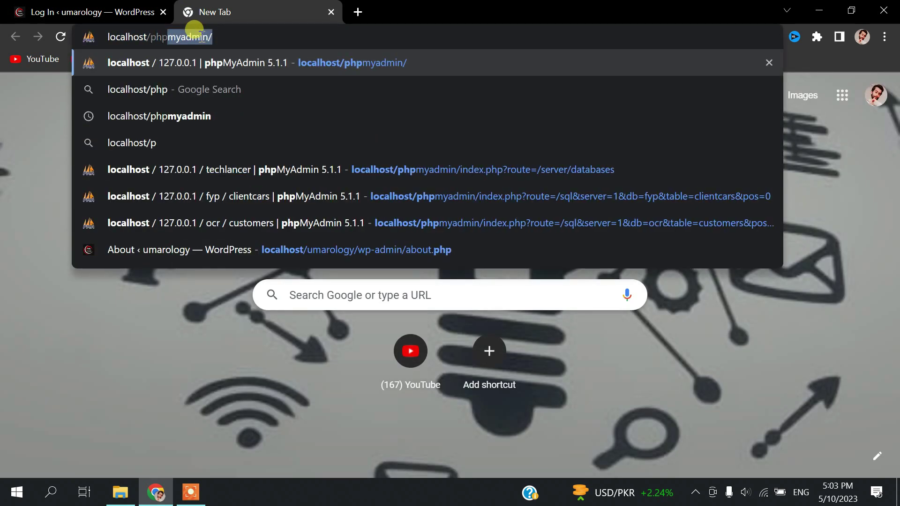
pyautogui.press('Return')
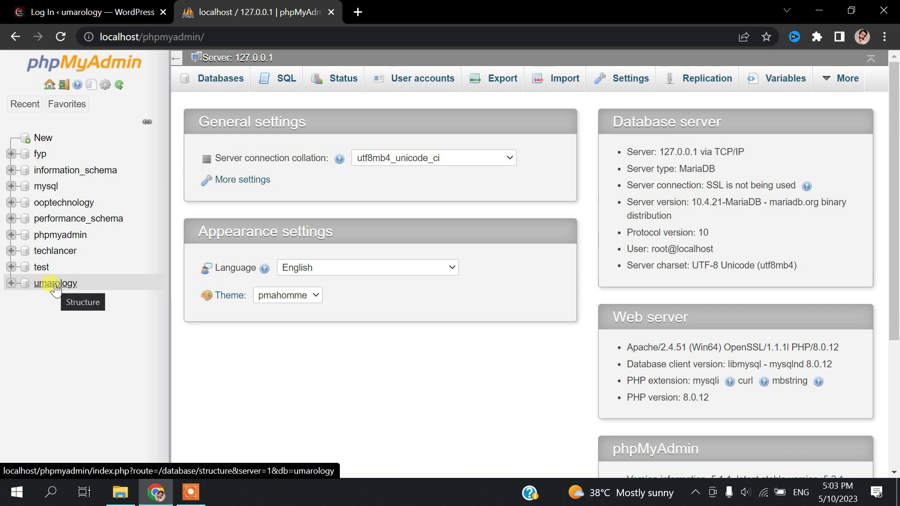
# Expand the umarology database in the phpMyAdmin navigation tree
pyautogui.click(55, 283)
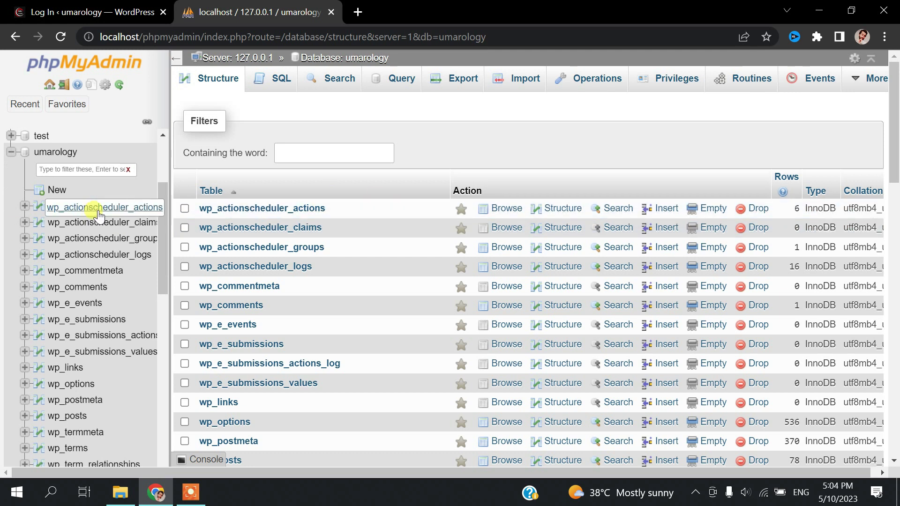
pyautogui.scroll(3, 91, 208)
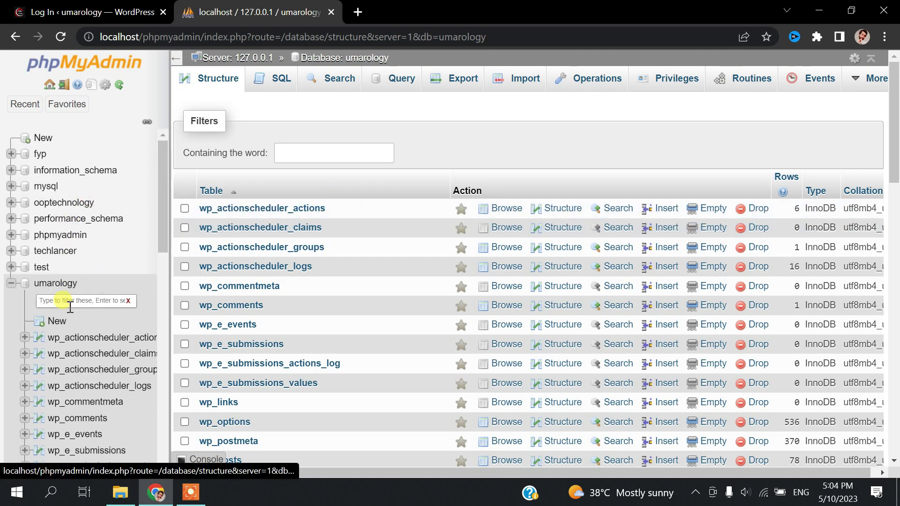
pyautogui.scroll(-3, 103, 244)
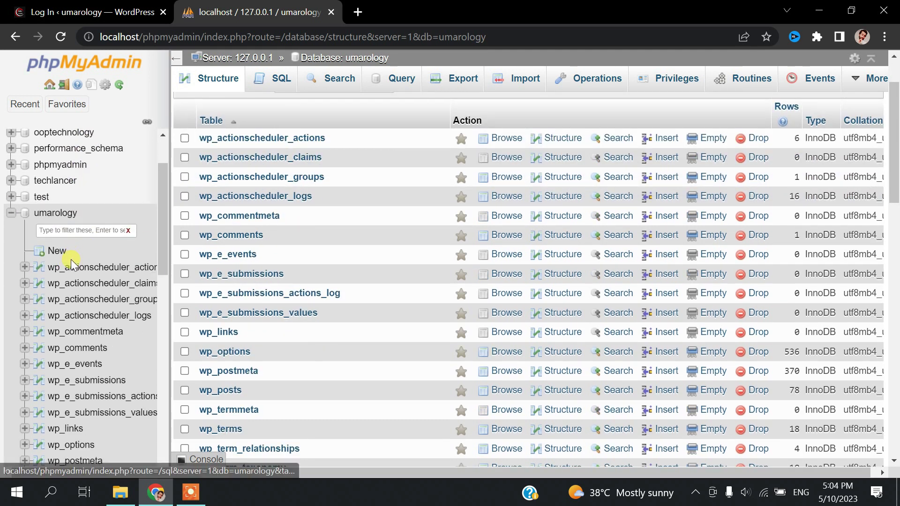
pyautogui.scroll(-3, 68, 281)
pyautogui.scroll(-5, 70, 319)
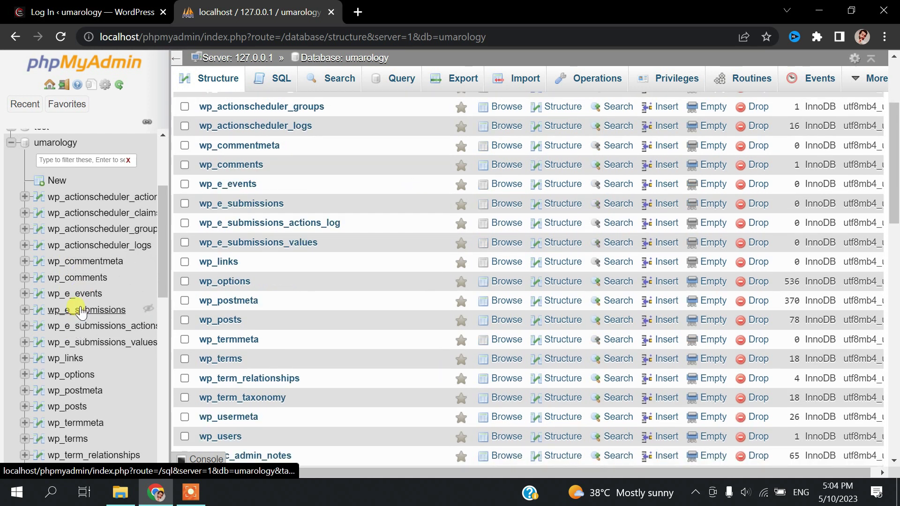
pyautogui.scroll(-2, 94, 296)
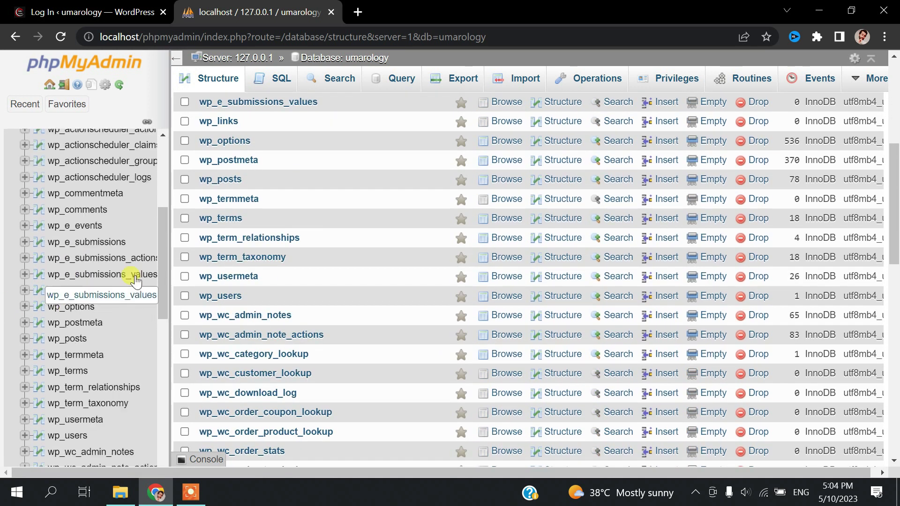
pyautogui.moveTo(167, 252); pyautogui.dragTo(160, 308)
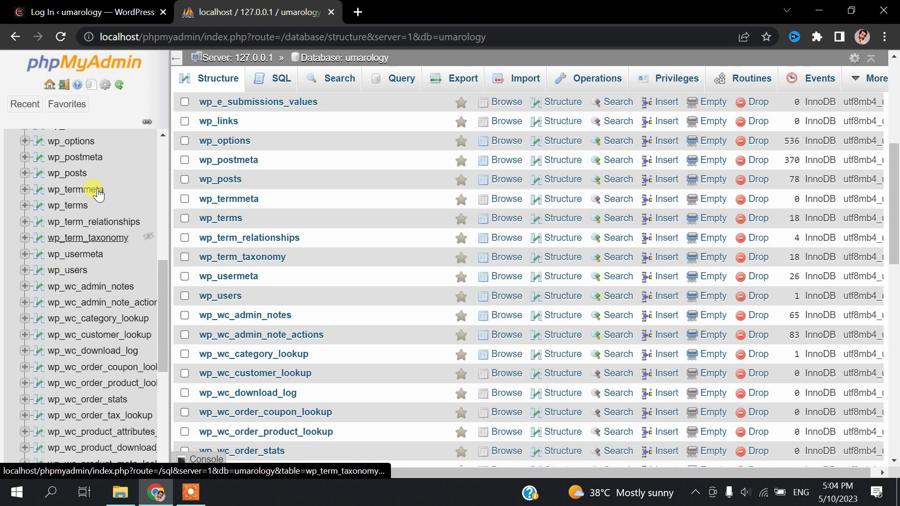
# Open umarology's wp_users table to list its user record
pyautogui.scroll(3, 84, 211)
pyautogui.scroll(-3, 93, 248)
pyautogui.scroll(10, 91, 288)
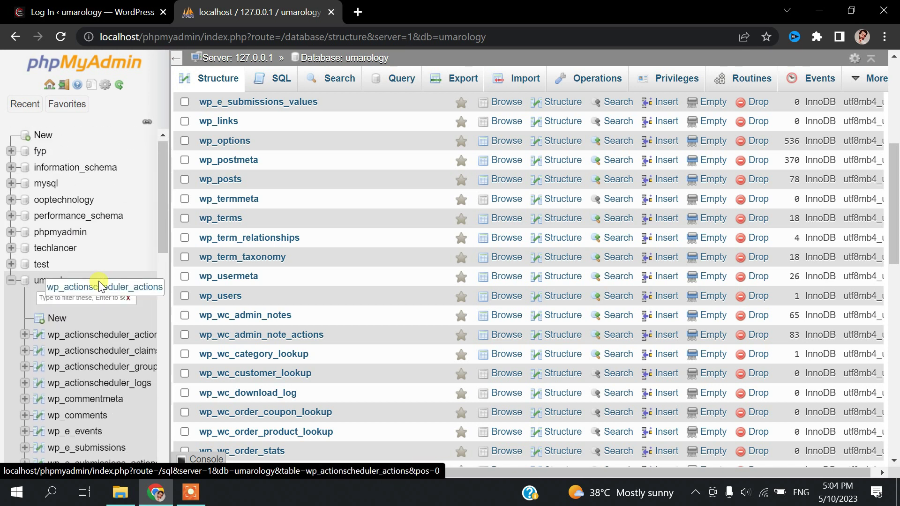
pyautogui.scroll(-3, 108, 243)
pyautogui.scroll(-2, 103, 258)
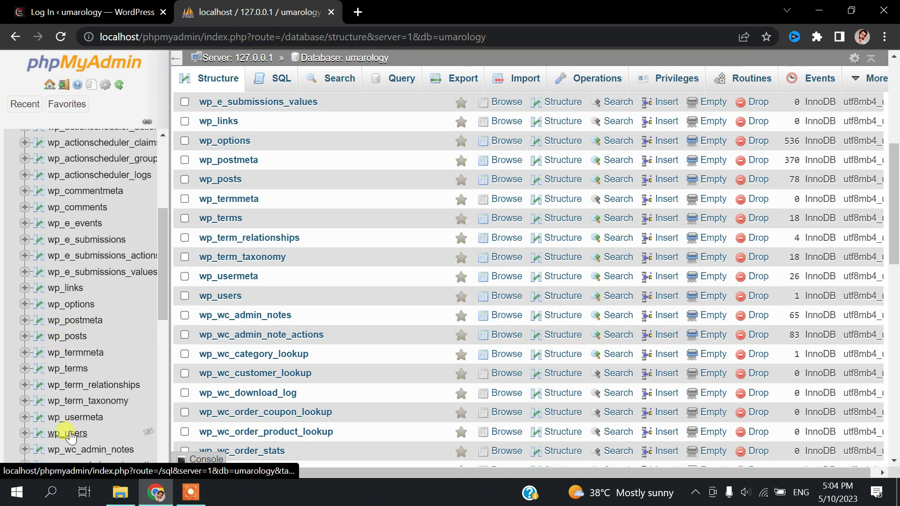
pyautogui.scroll(-3, 96, 336)
pyautogui.scroll(-1, 97, 334)
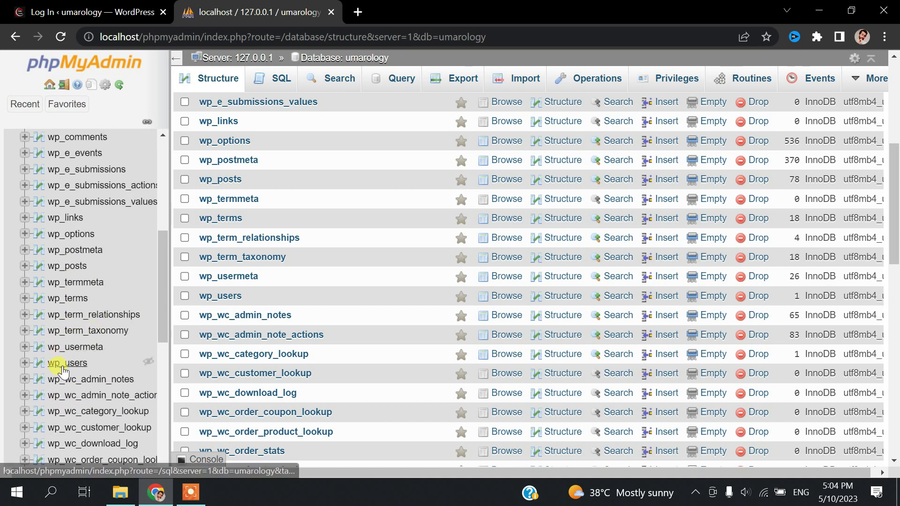
pyautogui.click(63, 365)
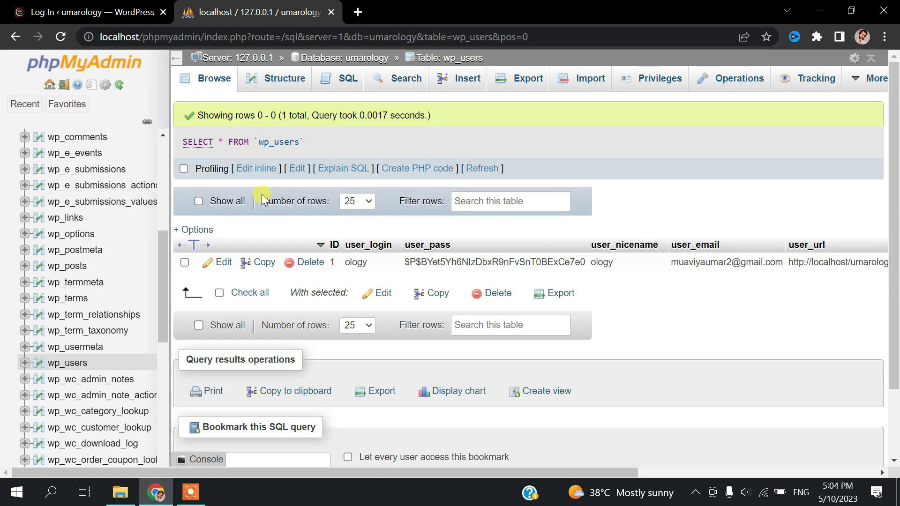
# Edit the single wp_users row to show its user_pass field
pyautogui.click(223, 262)
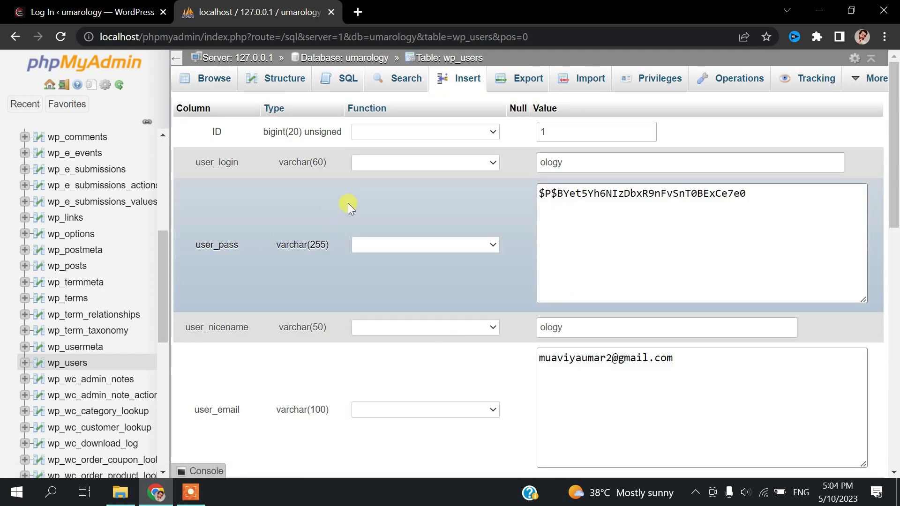
# Overwrite the whole user_pass hash with the new plain-text account password
pyautogui.click(572, 164)
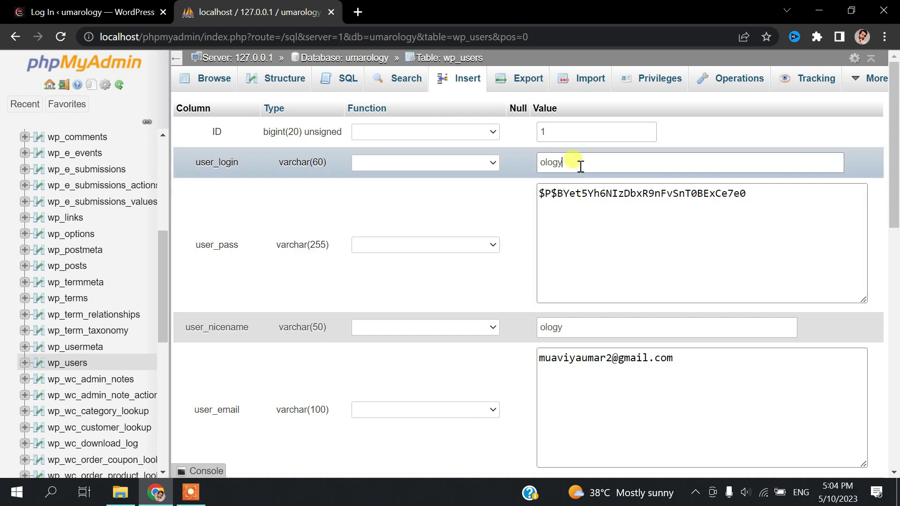
pyautogui.click(623, 194)
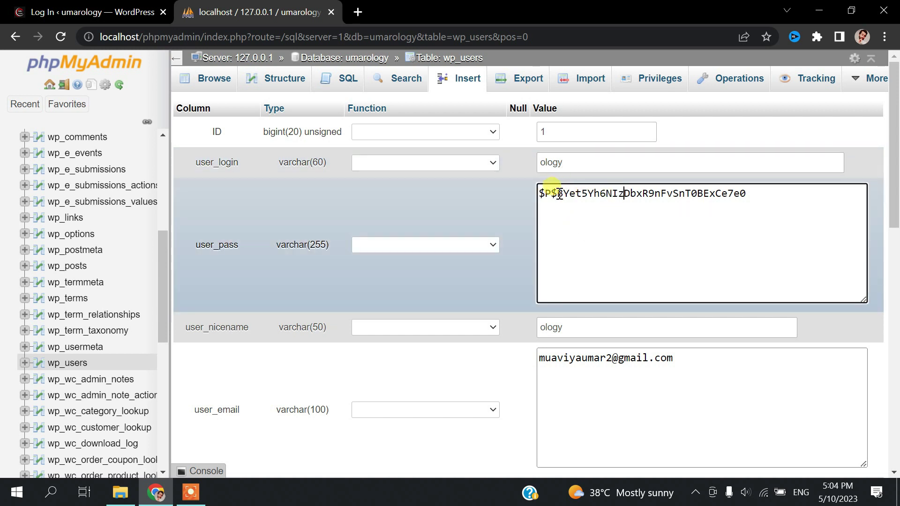
pyautogui.moveTo(540, 194); pyautogui.dragTo(754, 209)
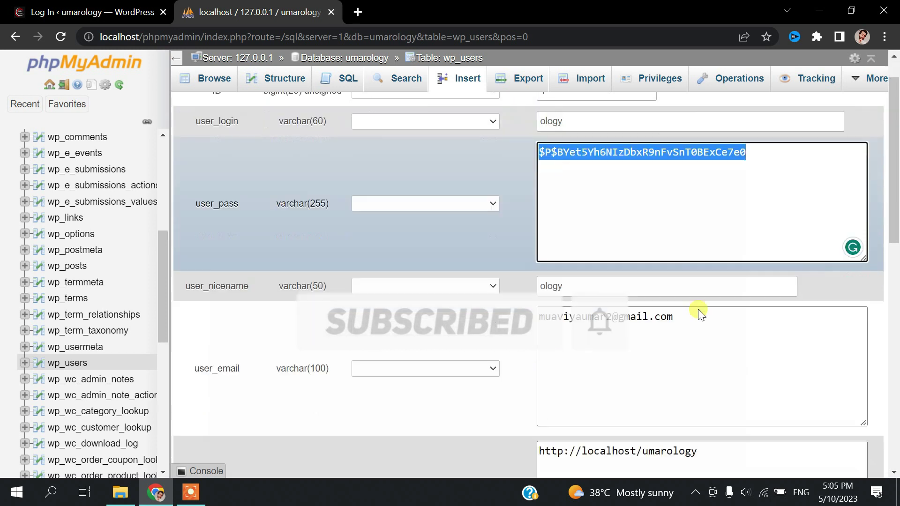
pyautogui.scroll(-2, 699, 309)
pyautogui.scroll(2, 699, 309)
pyautogui.scroll(-3, 743, 236)
pyautogui.scroll(3, 742, 235)
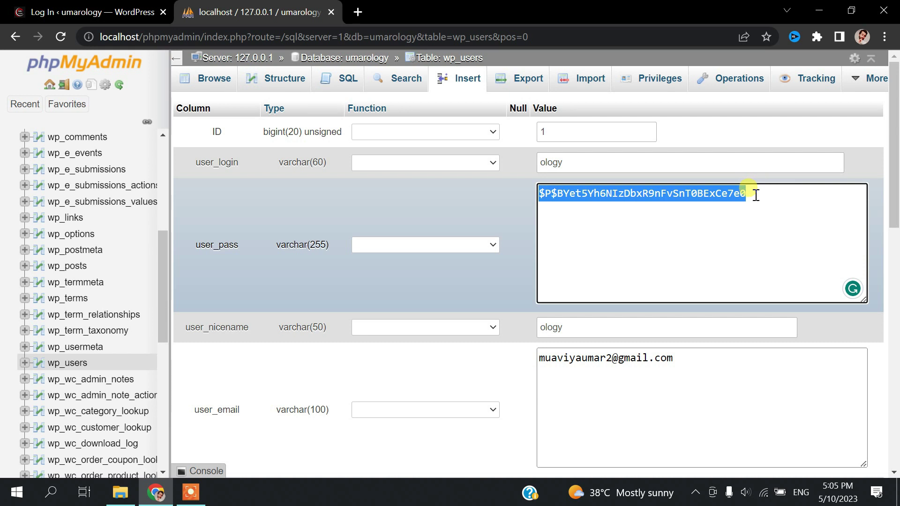
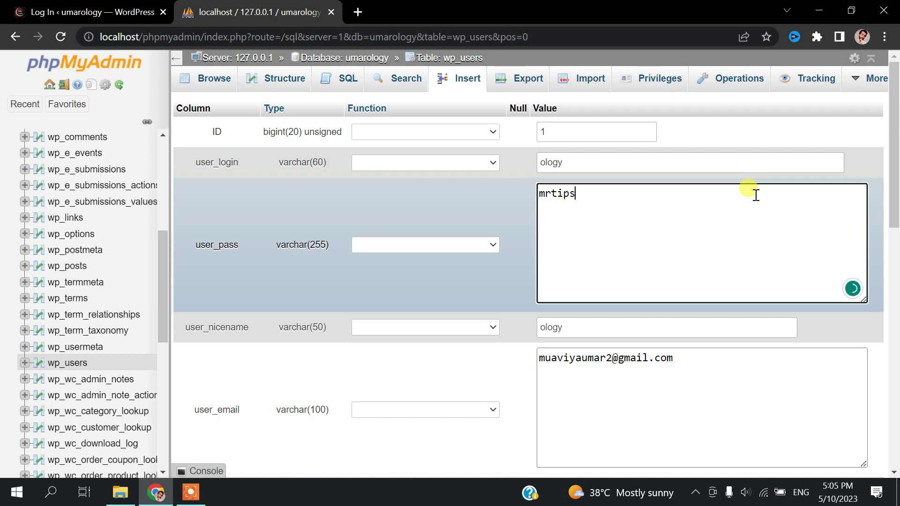
pyautogui.scroll(-2, 652, 177)
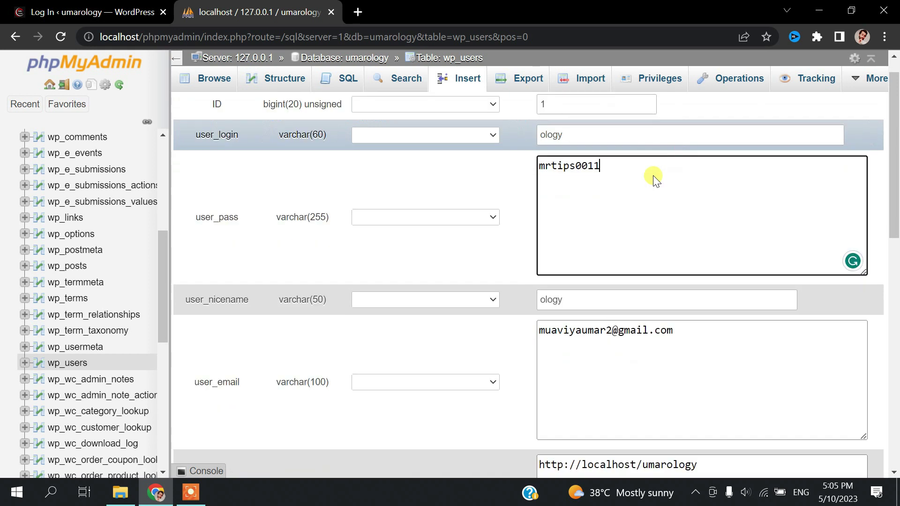
# Set the user_pass function to MD5 and save the wp_users row with Go
pyautogui.click(484, 174)
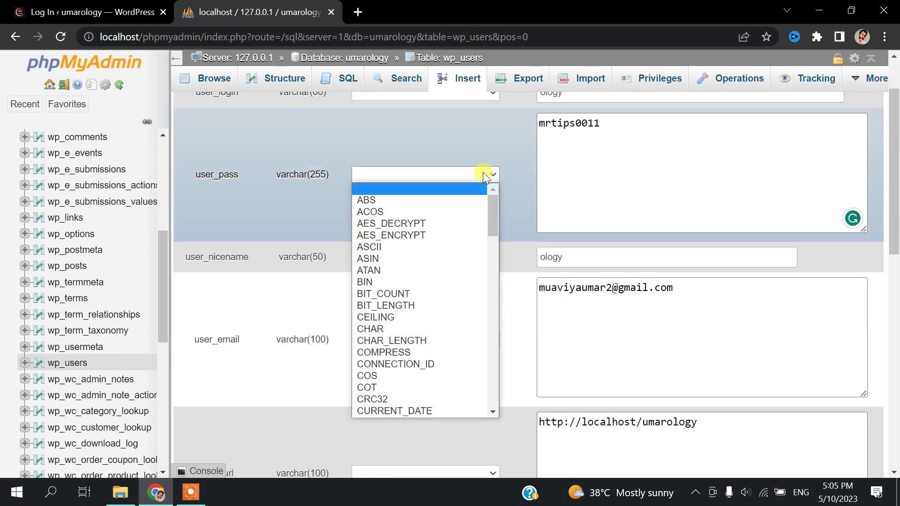
pyautogui.scroll(-9, 452, 237)
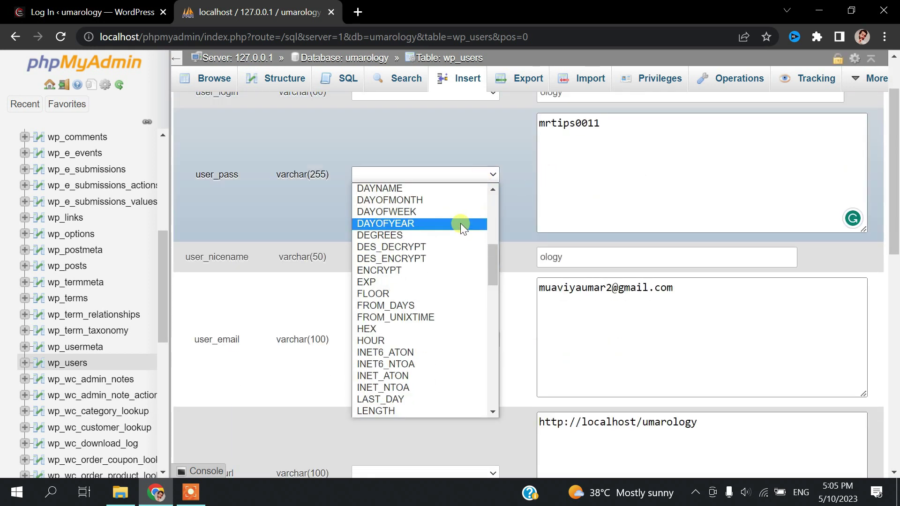
pyautogui.scroll(-4, 460, 225)
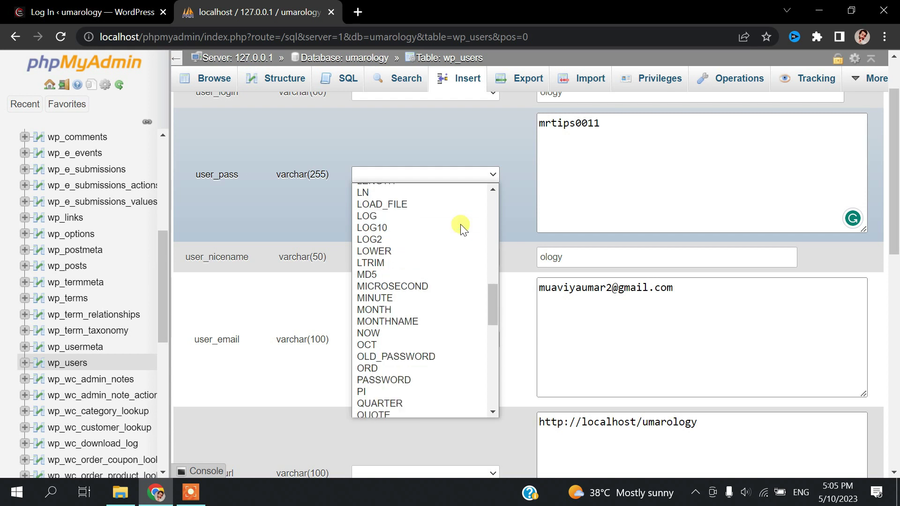
pyautogui.click(409, 223)
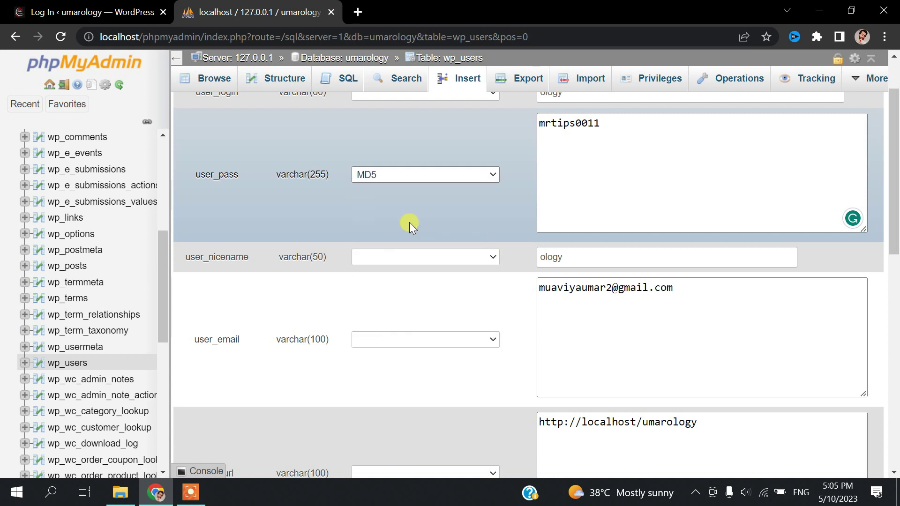
pyautogui.scroll(-10, 597, 246)
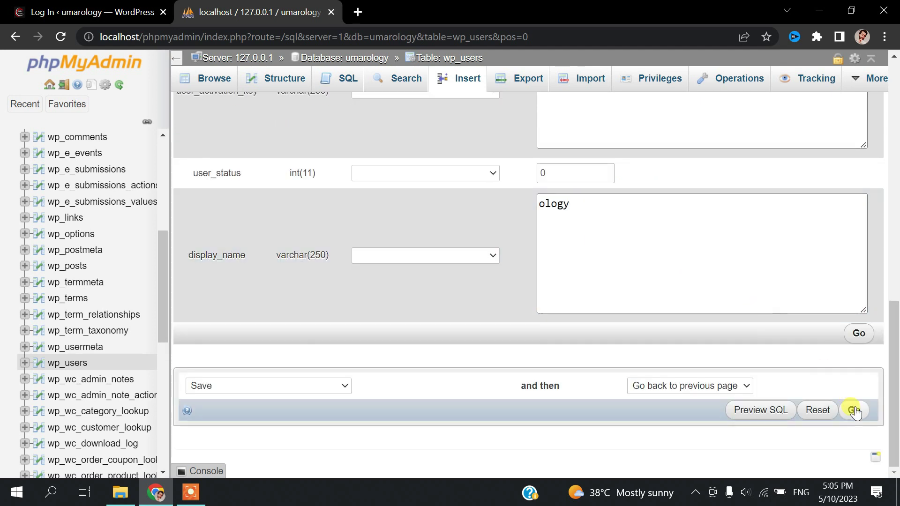
pyautogui.click(860, 335)
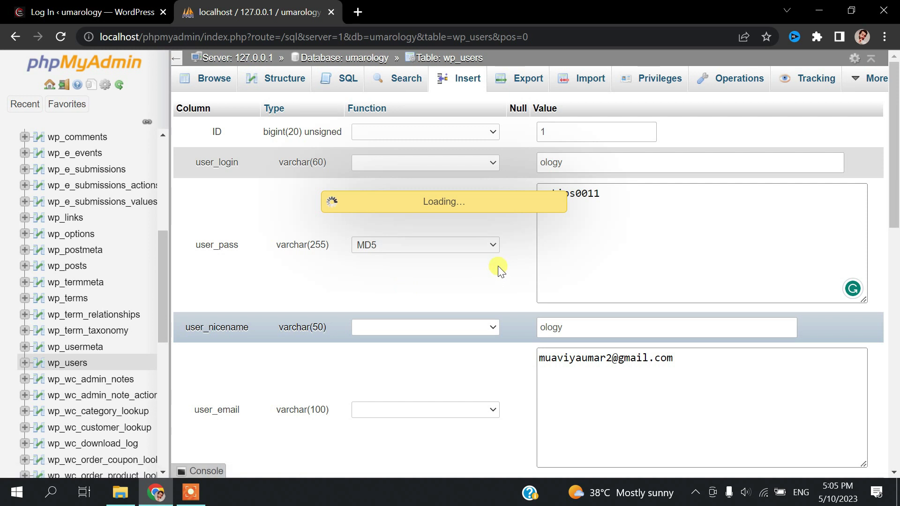
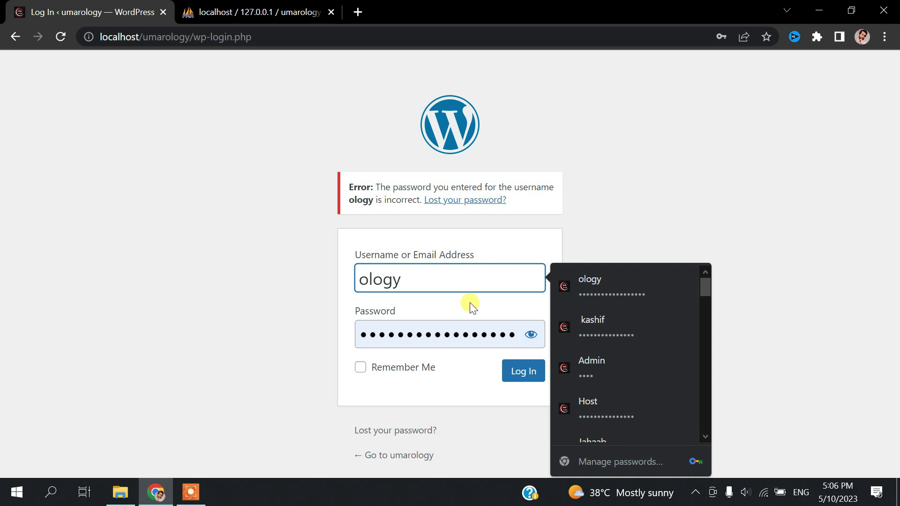
# Clear the old autofilled password, reveal the field, and enter the new account password
pyautogui.click(491, 334)
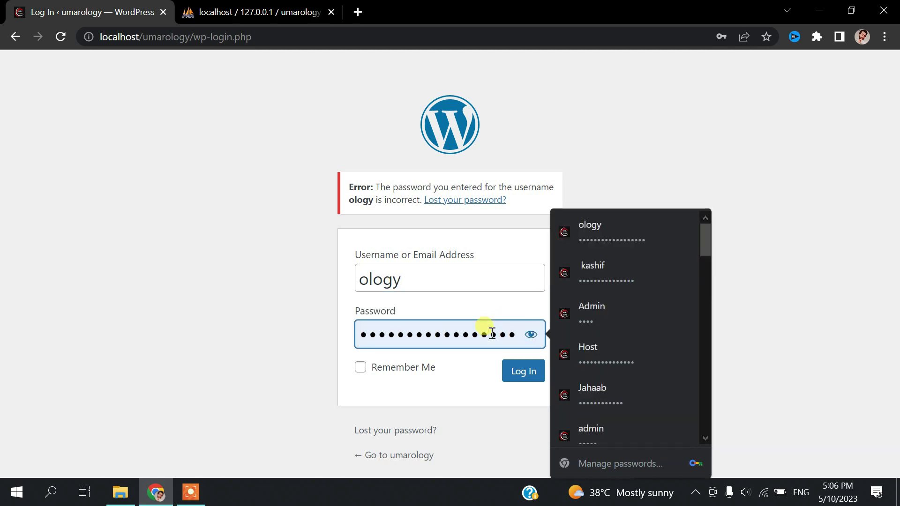
pyautogui.doubleClick(492, 333)
pyautogui.press('BackSpace')
pyautogui.click(524, 335)
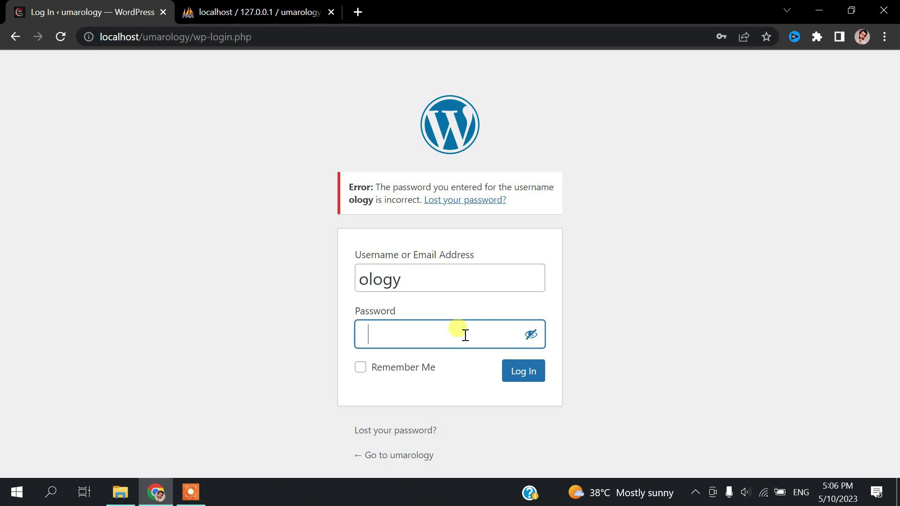
pyautogui.click(465, 335)
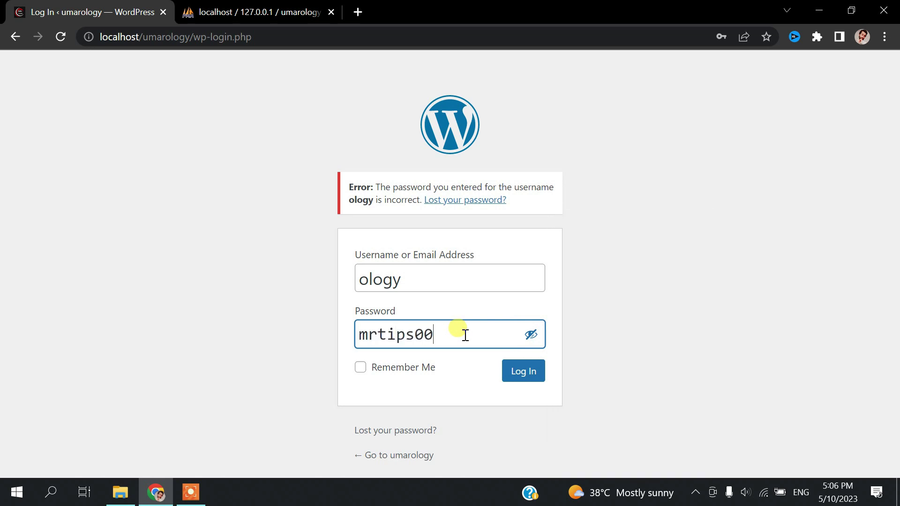
# Submit the login form with the new password to open the wp-admin Dashboard
pyautogui.click(522, 381)
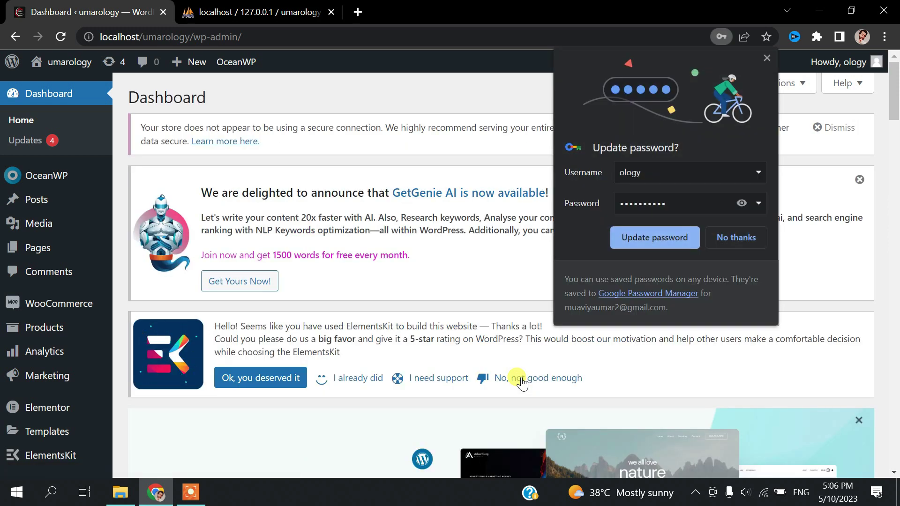
# Accept Chrome's Update password prompt, then scroll down and back up the Dashboard
pyautogui.click(679, 237)
pyautogui.scroll(-1, 518, 217)
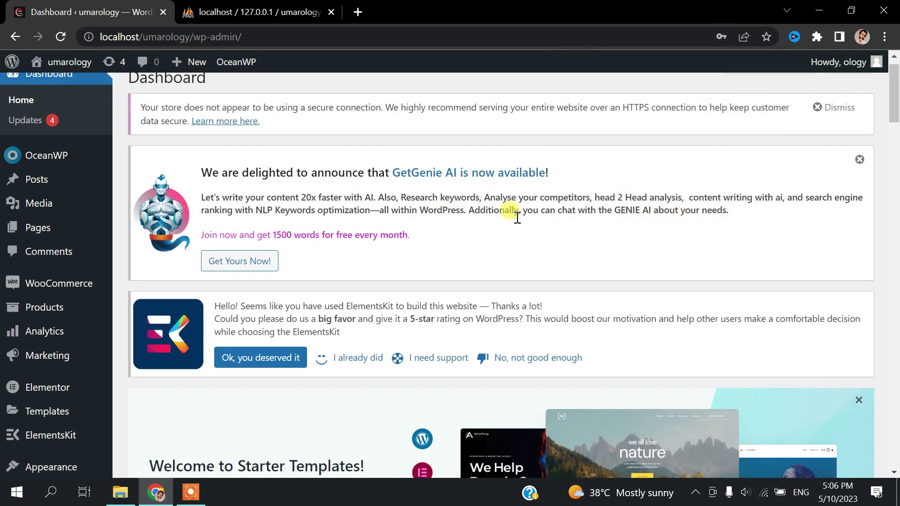
pyautogui.scroll(-13, 517, 217)
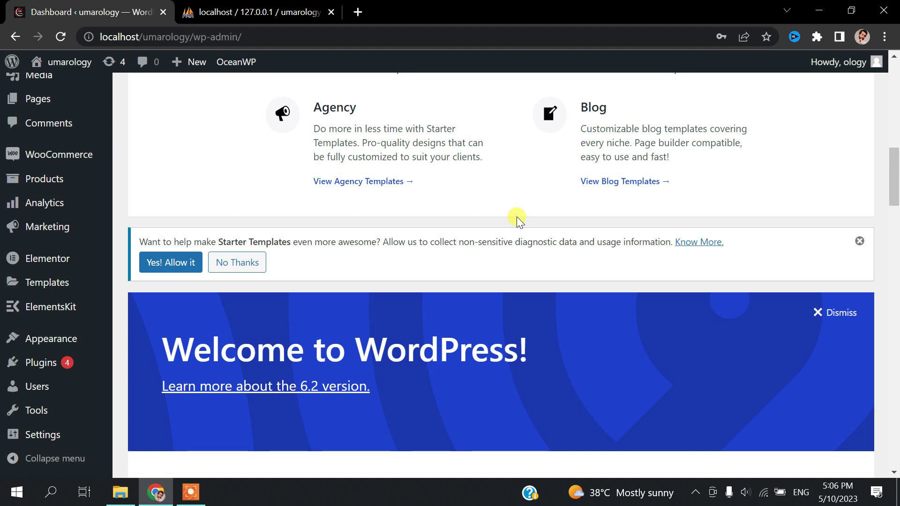
pyautogui.scroll(13, 450, 249)
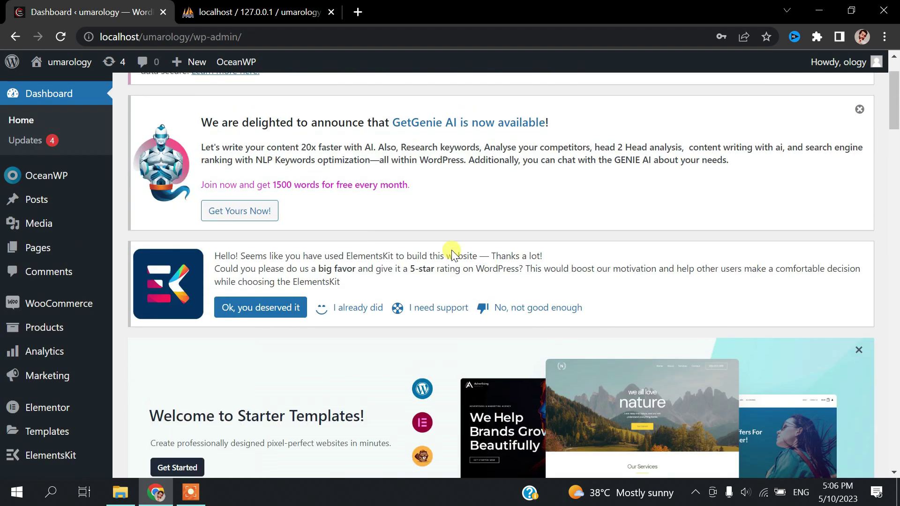